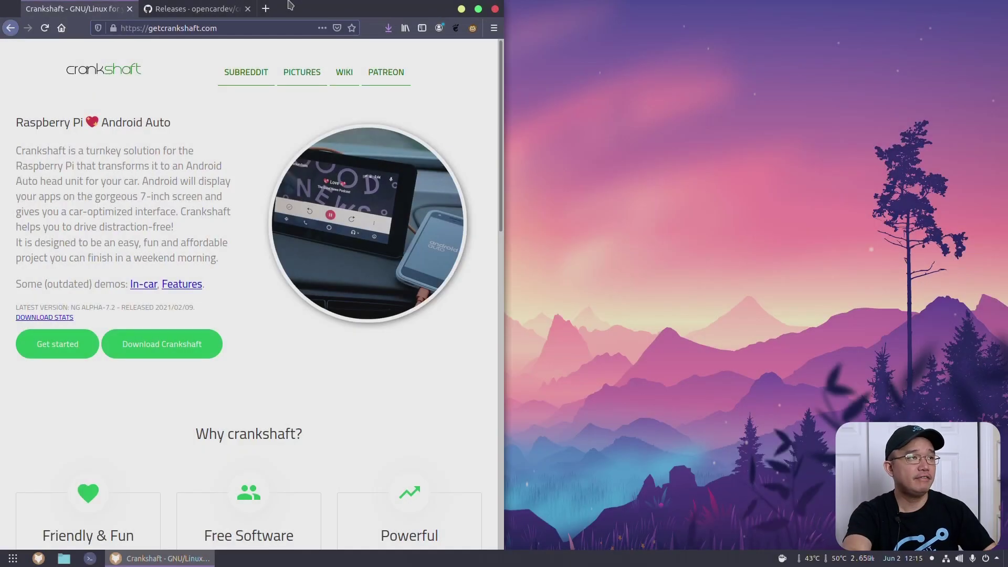
- Go to the Crankshaft GitHub releases page and show the finished 702 MB Crankshaft zip download
left_click(226, 28)
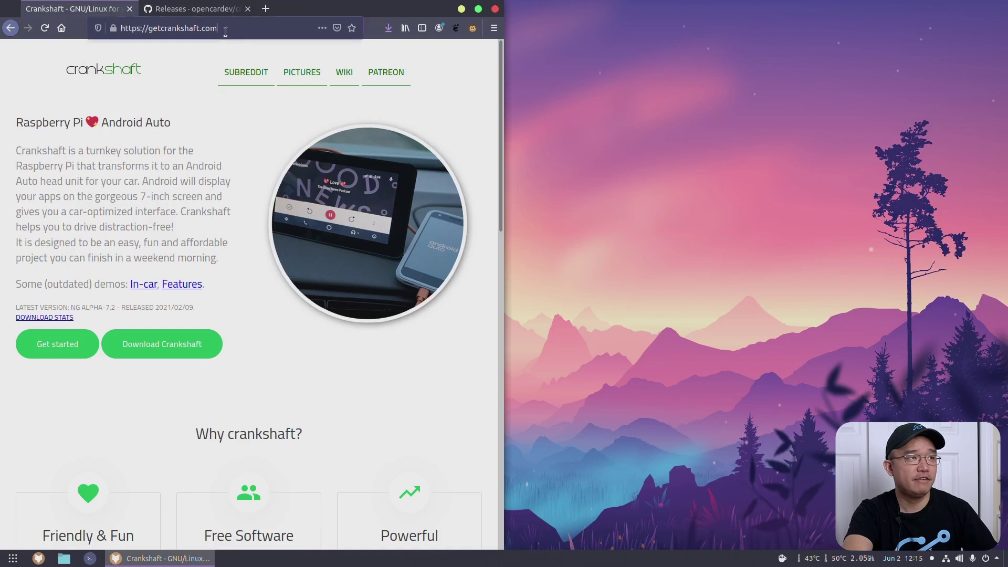
left_click(313, 361)
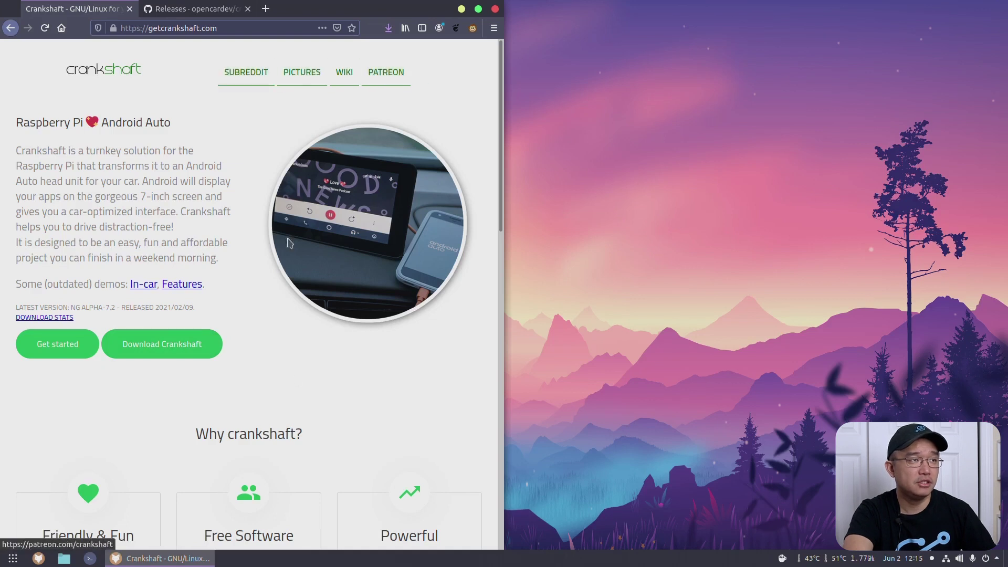
scroll(265, 379, "down", 10)
scroll(265, 385, "up", 10)
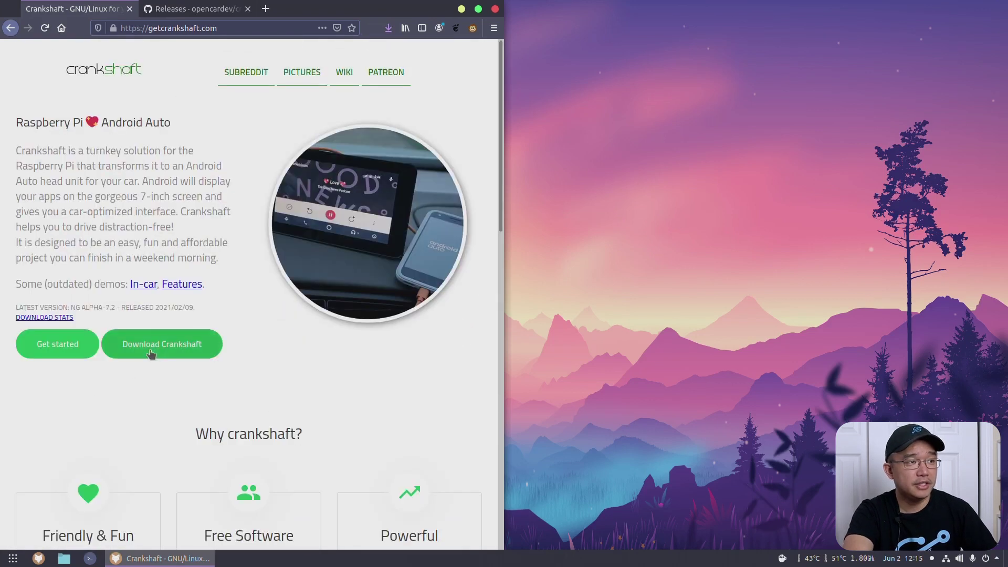
left_click(202, 12)
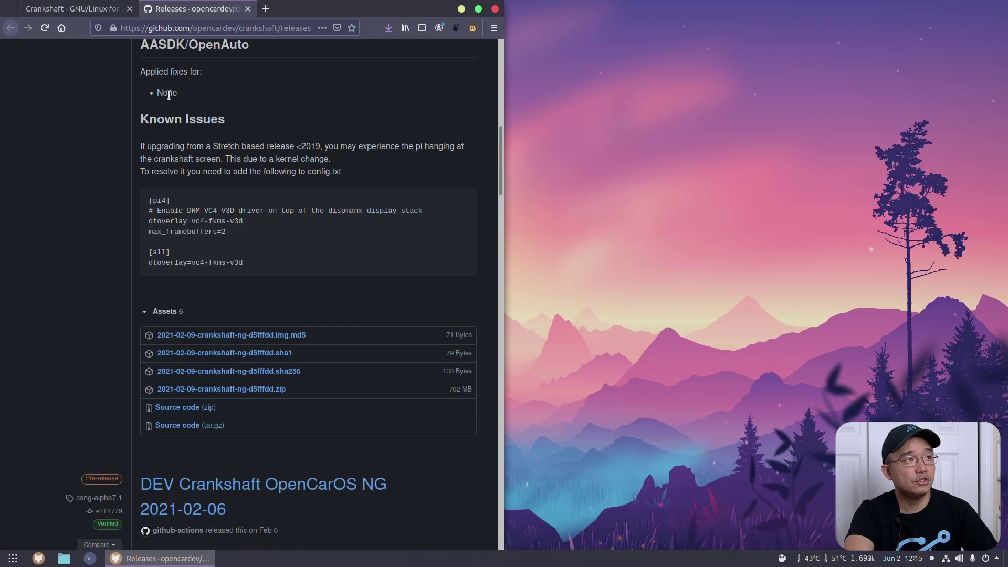
scroll(286, 322, "up", 8)
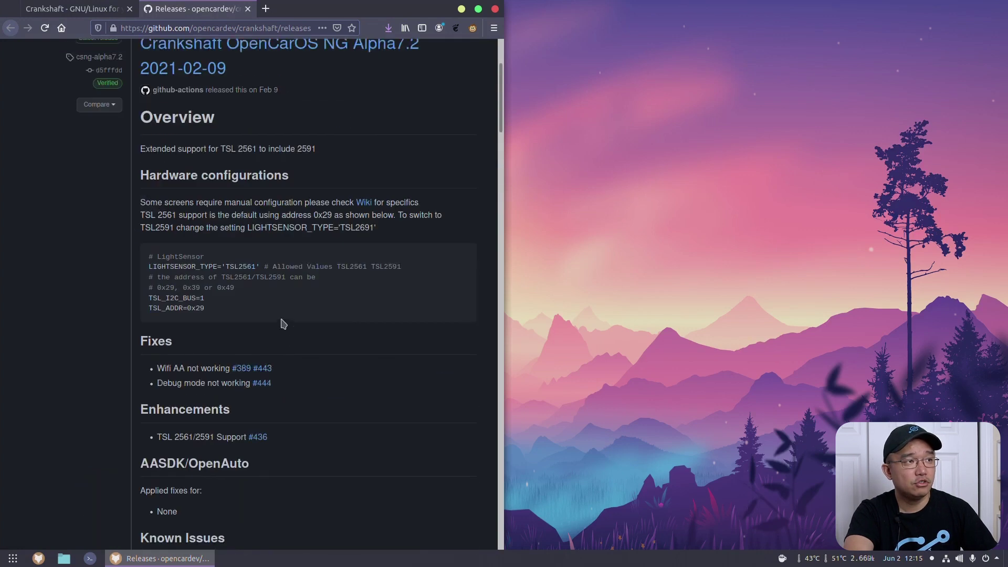
scroll(326, 362, "down", 7)
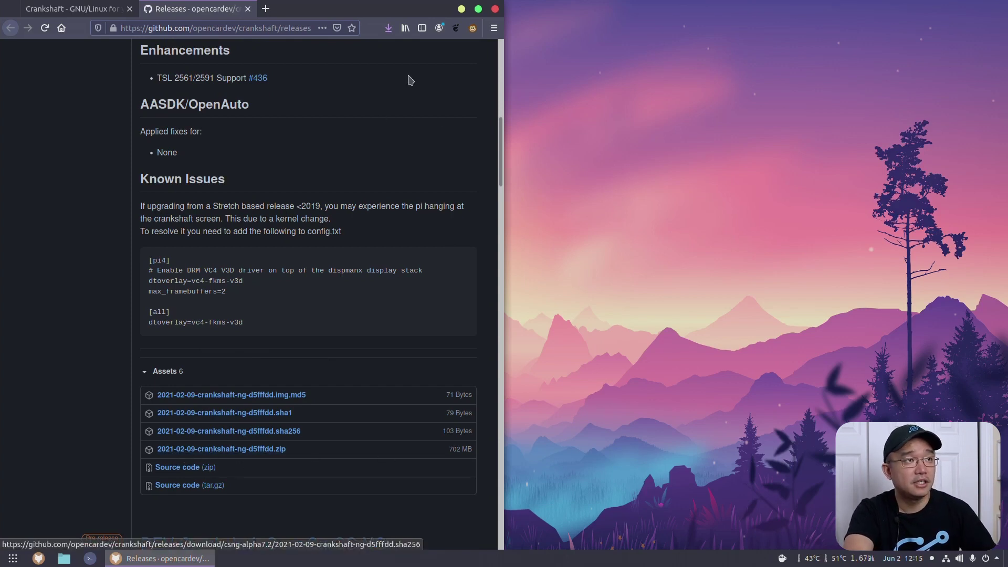
left_click(388, 29)
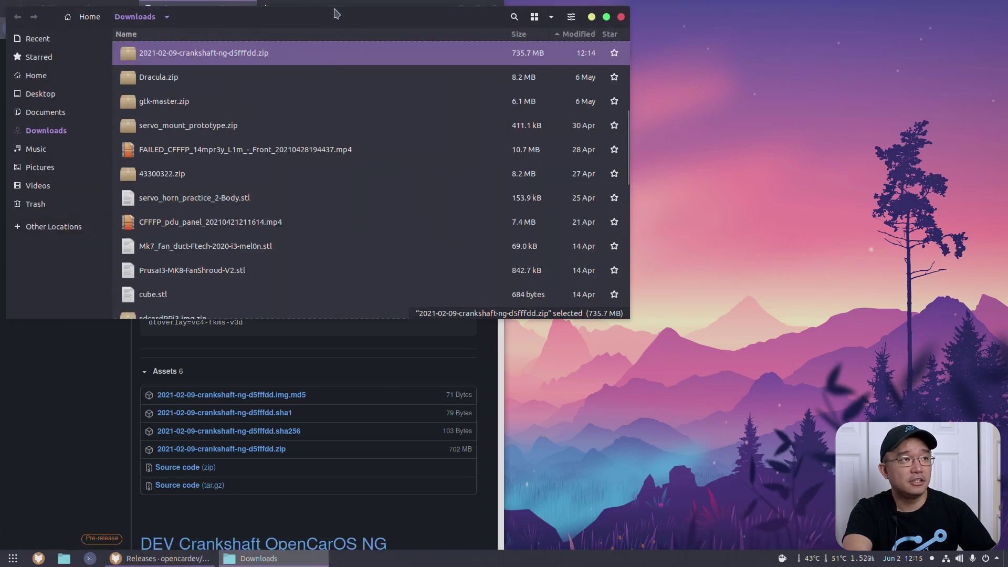
- Open 2021-02-09-crankshaft-ng-d5fffdd.zip from the Downloads folder in Archive Manager
left_click_drag(469, 21, 810, 221)
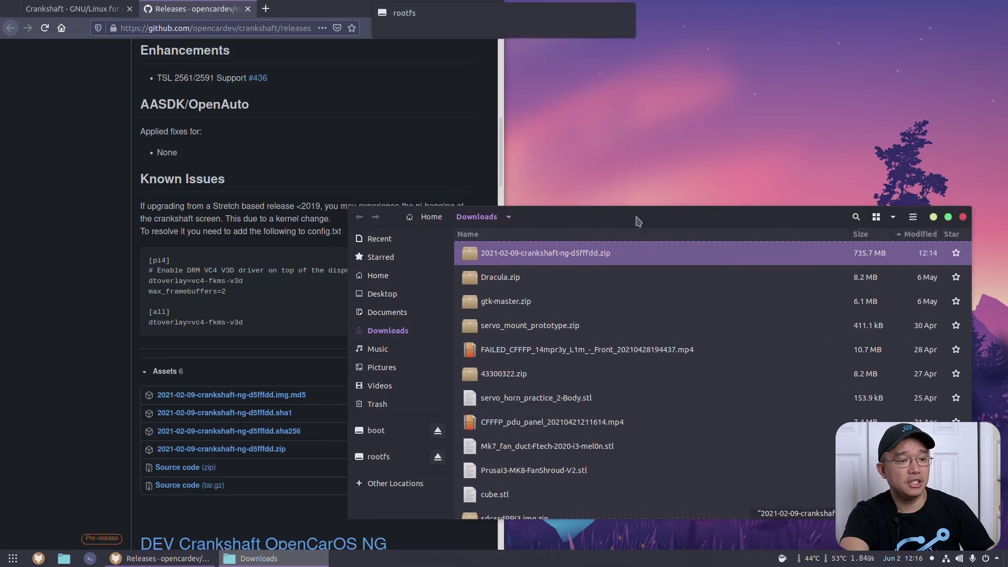
scroll(557, 294, "up", 2)
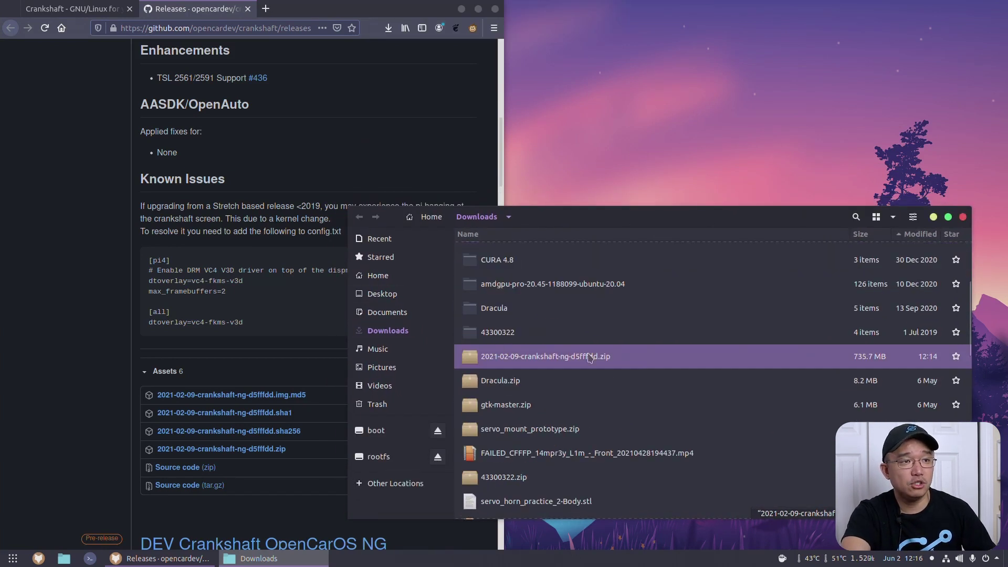
right_click(564, 361)
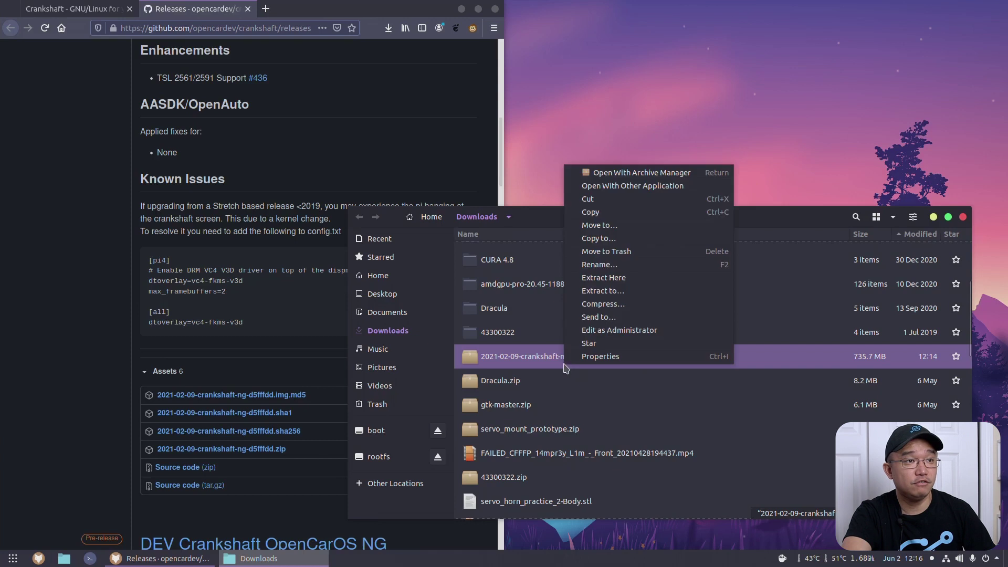
left_click(657, 174)
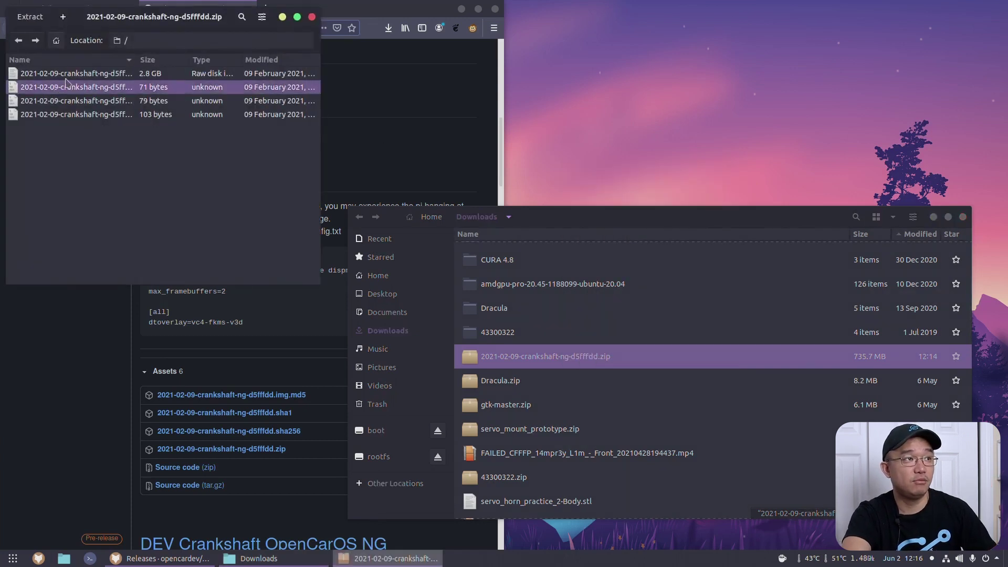
- Drag the 2.8 GB Crankshaft .img from the archive into the Downloads folder, shown in icon view
left_click(95, 75)
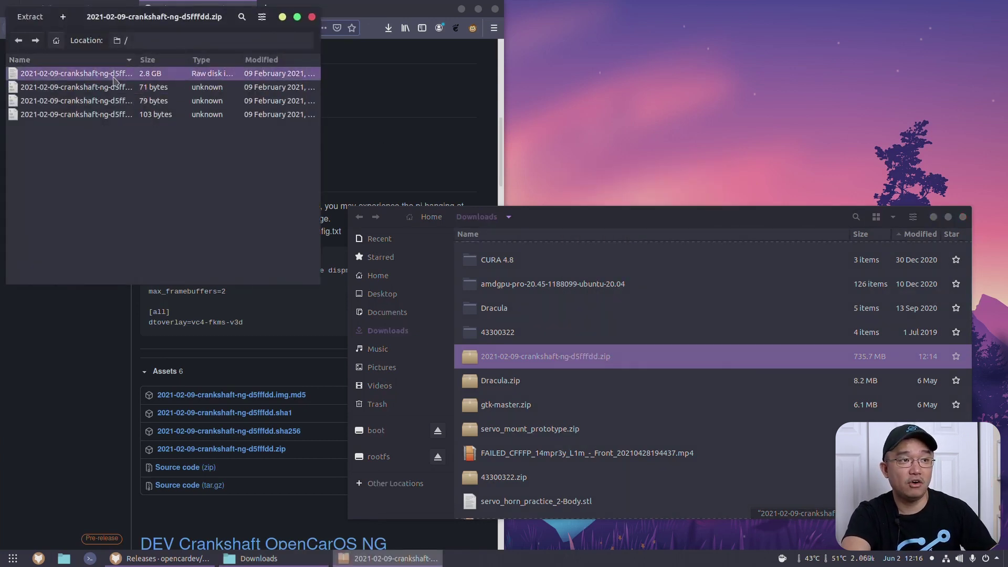
left_click_drag(115, 79, 303, 96)
scroll(625, 315, "down", 10)
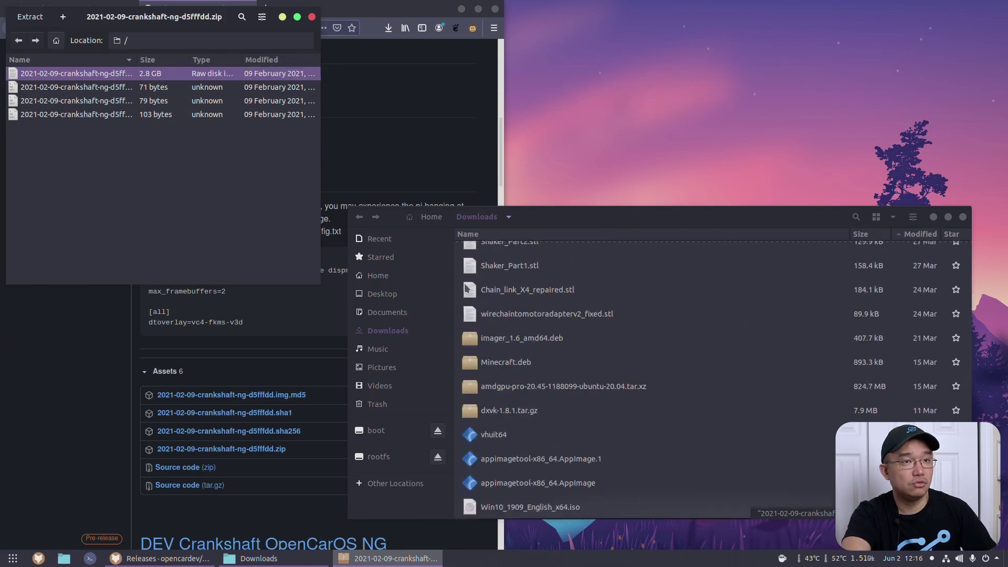
left_click(878, 217)
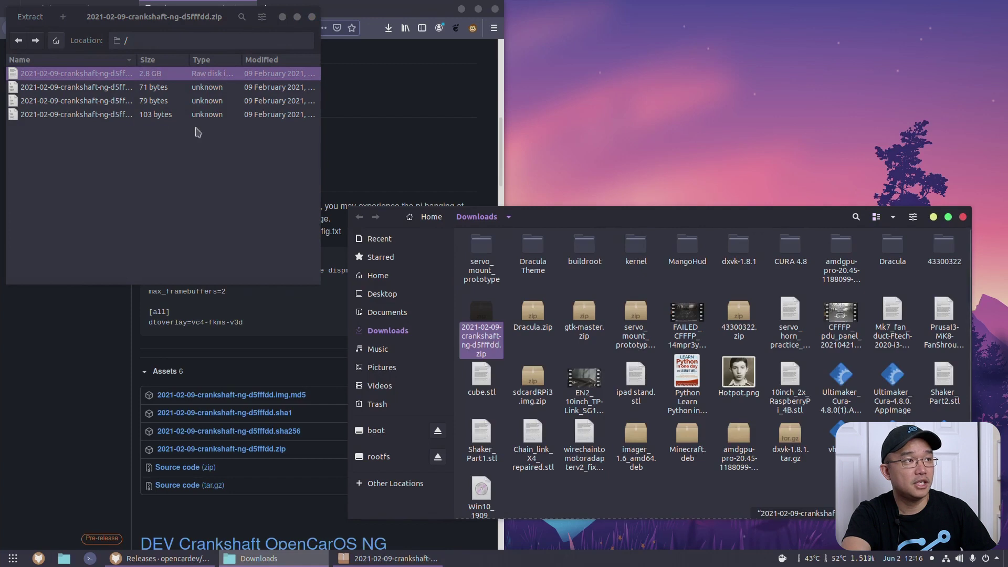
left_click_drag(126, 80, 669, 499)
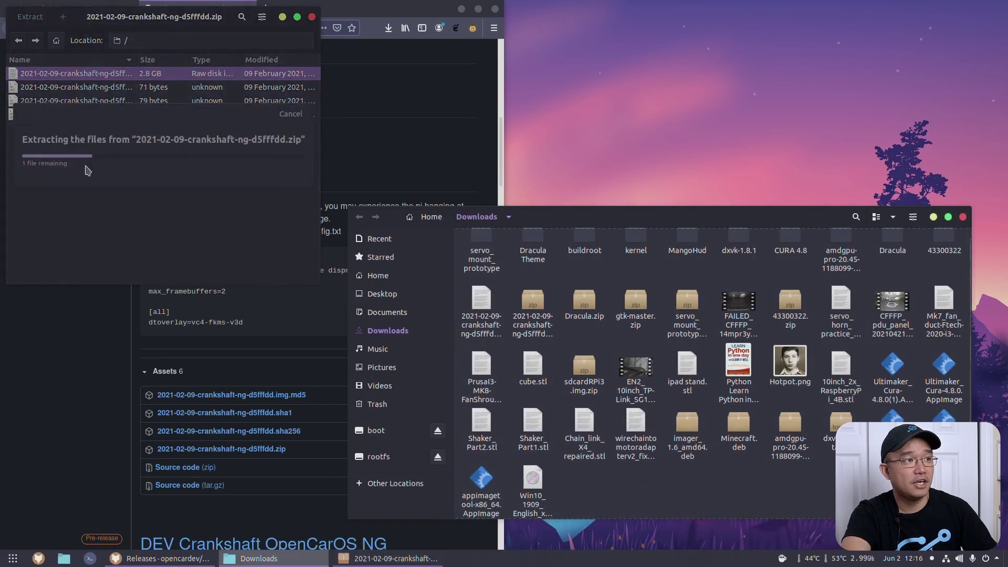
- Launch Raspberry Pi Imager and choose the Crankshaft .img file as a custom operating system
left_click(5, 562)
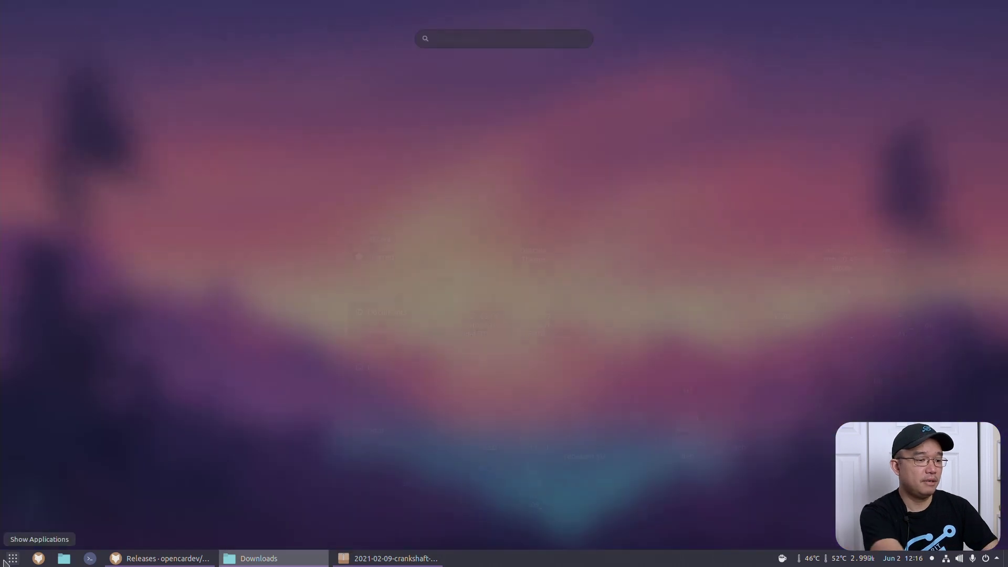
type("imager")
key("Return")
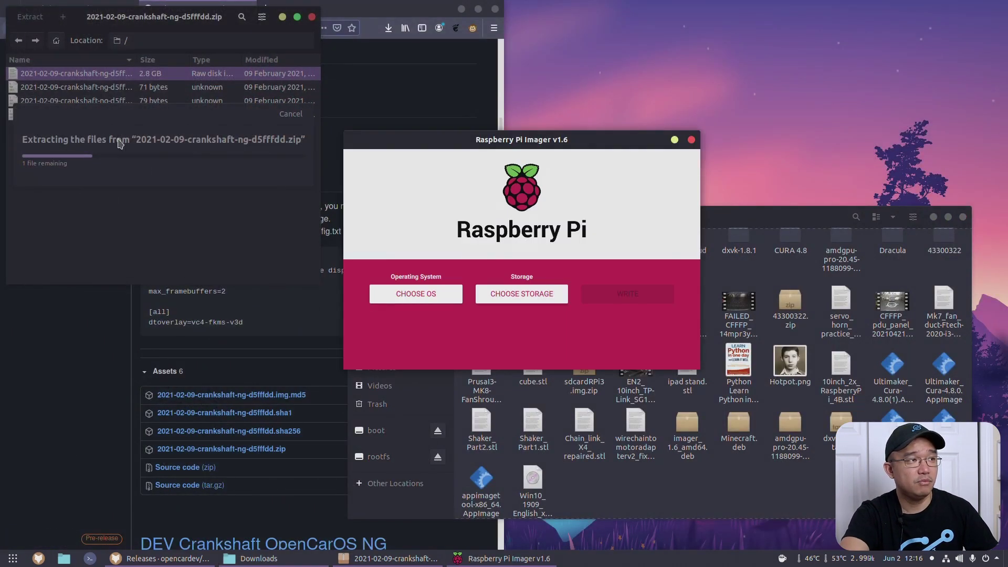
left_click(424, 293)
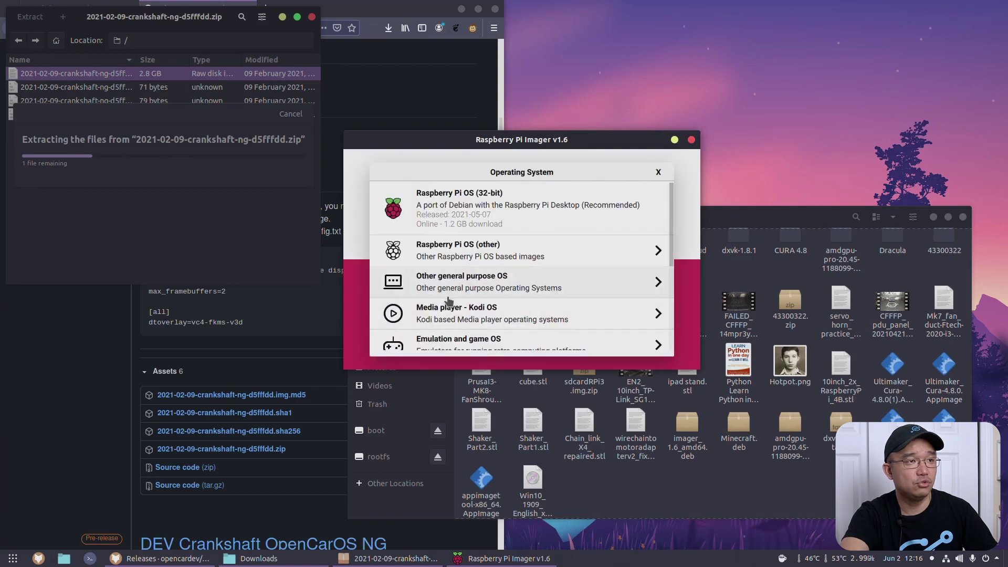
scroll(448, 301, "down", 5)
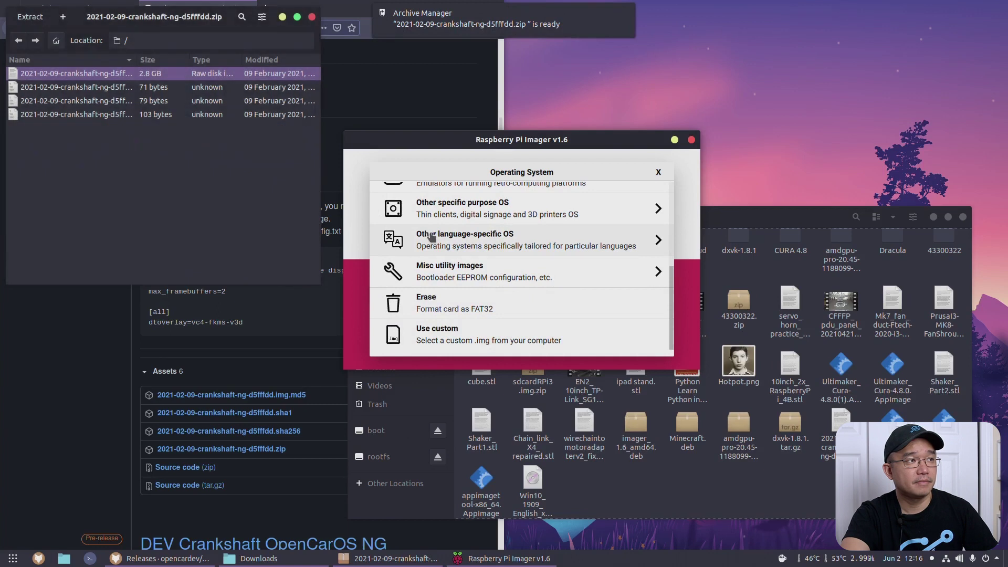
left_click(446, 336)
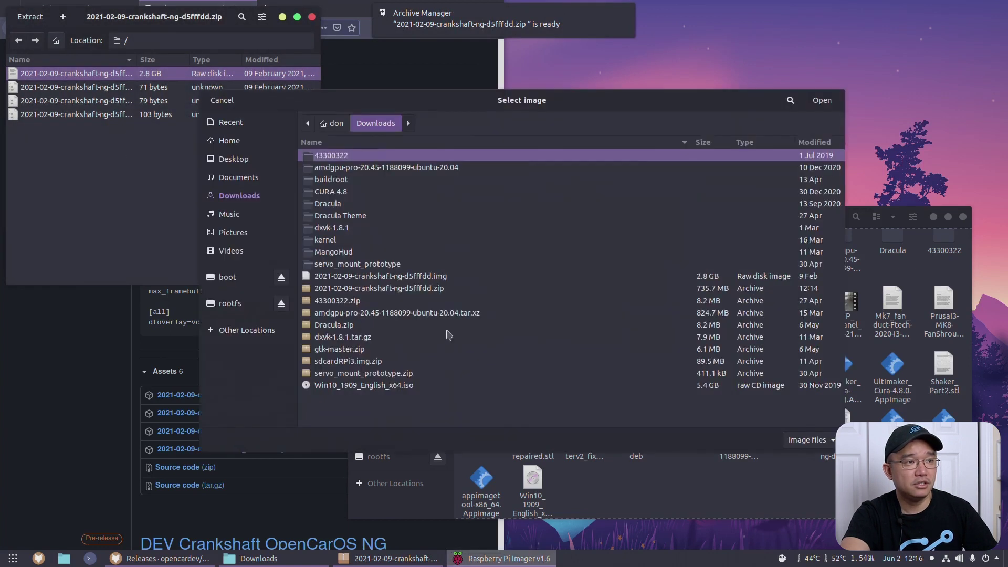
left_click(376, 278)
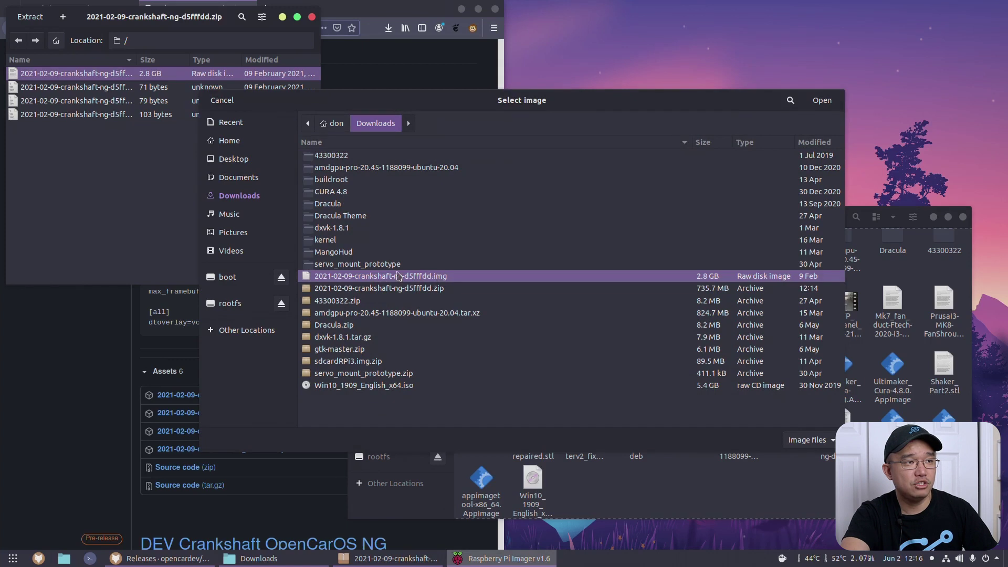
double_click(380, 279)
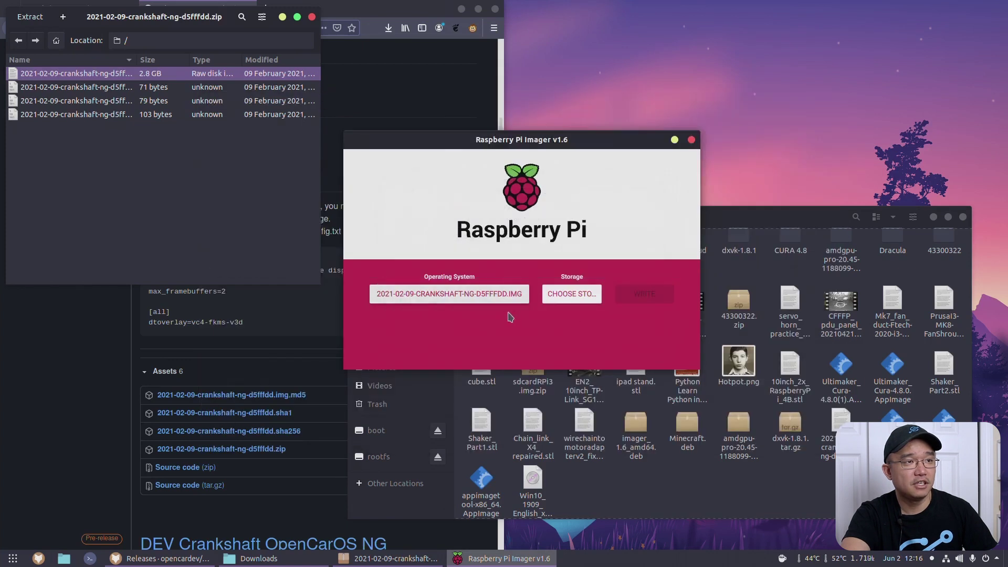
- Write the image to the Generic USB card reader, confirming the erase and entering the password
left_click(580, 290)
left_click(480, 209)
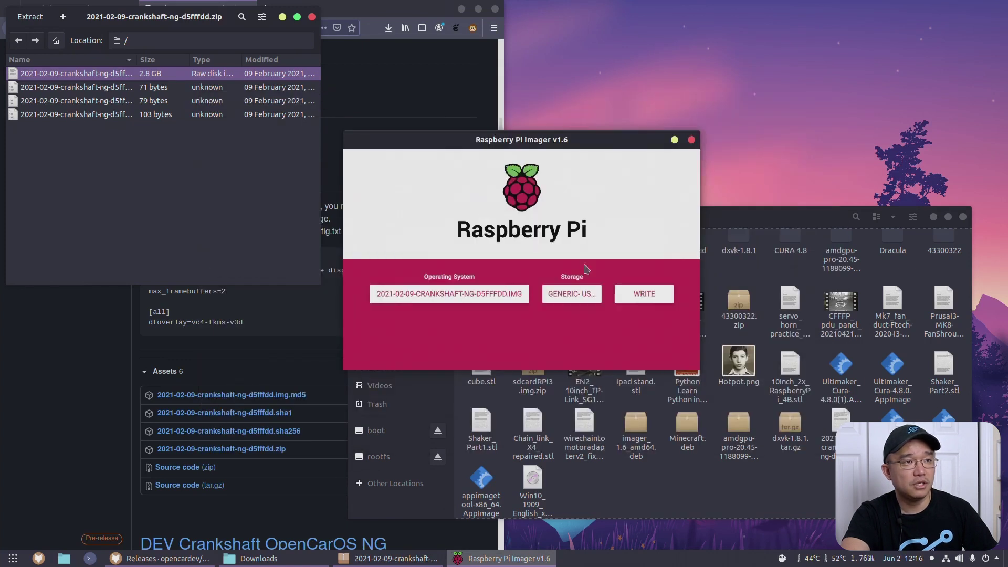
left_click(634, 297)
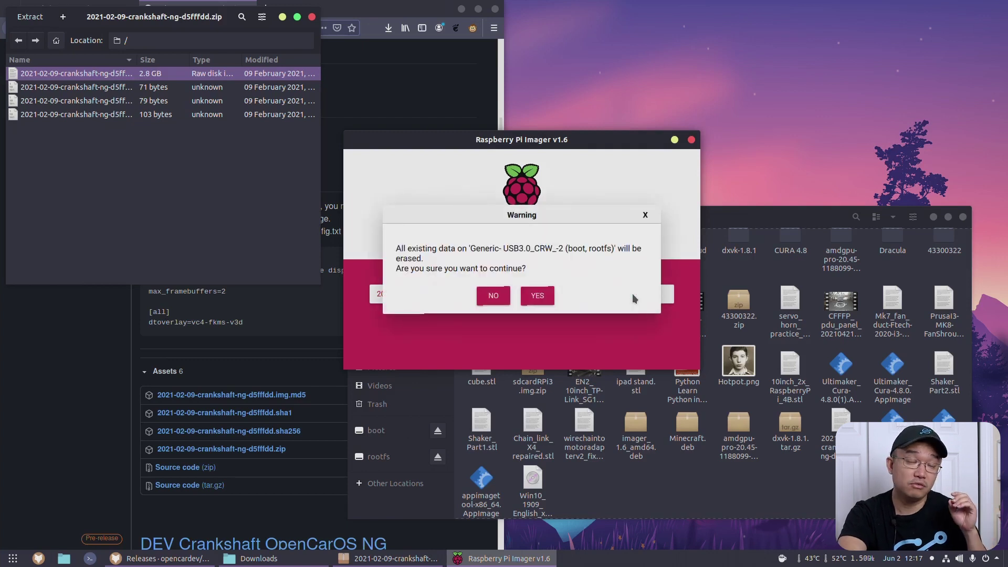
left_click(536, 292)
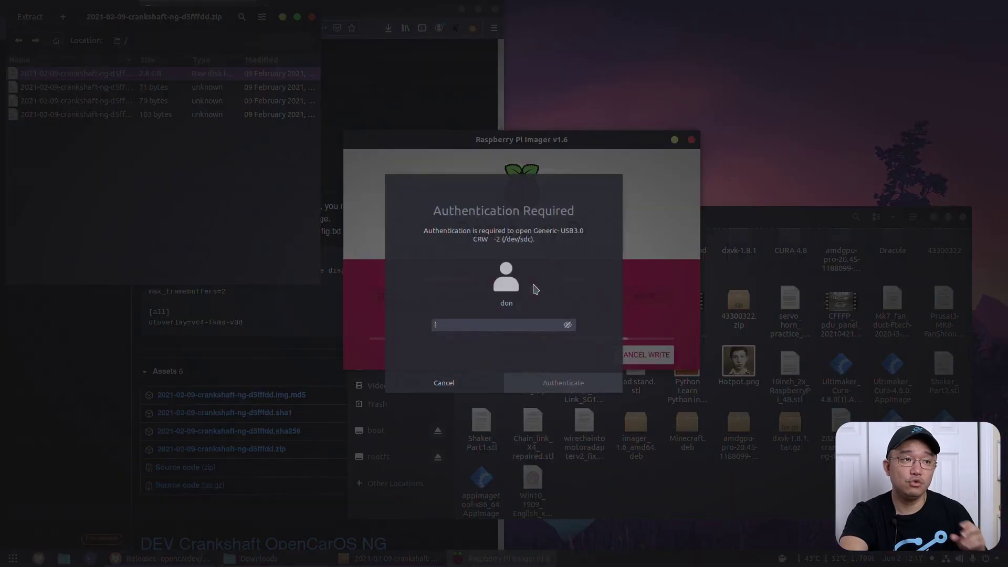
type("••••••")
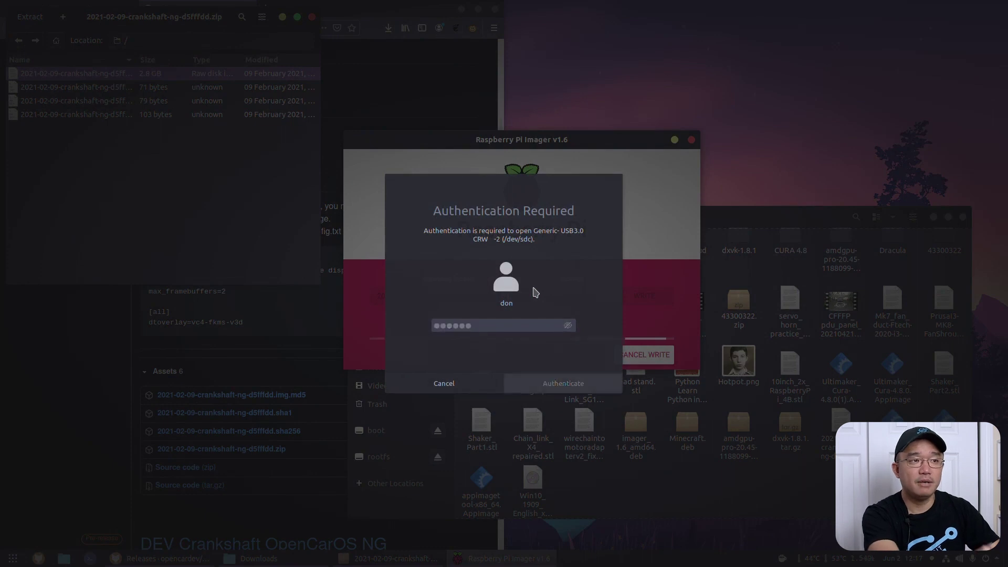
key("Return")
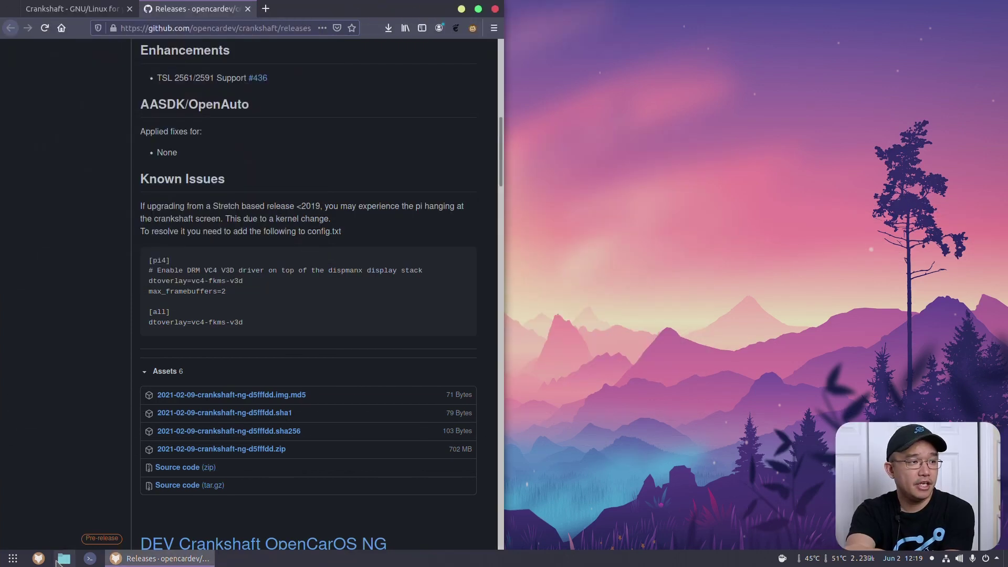
left_click(59, 559)
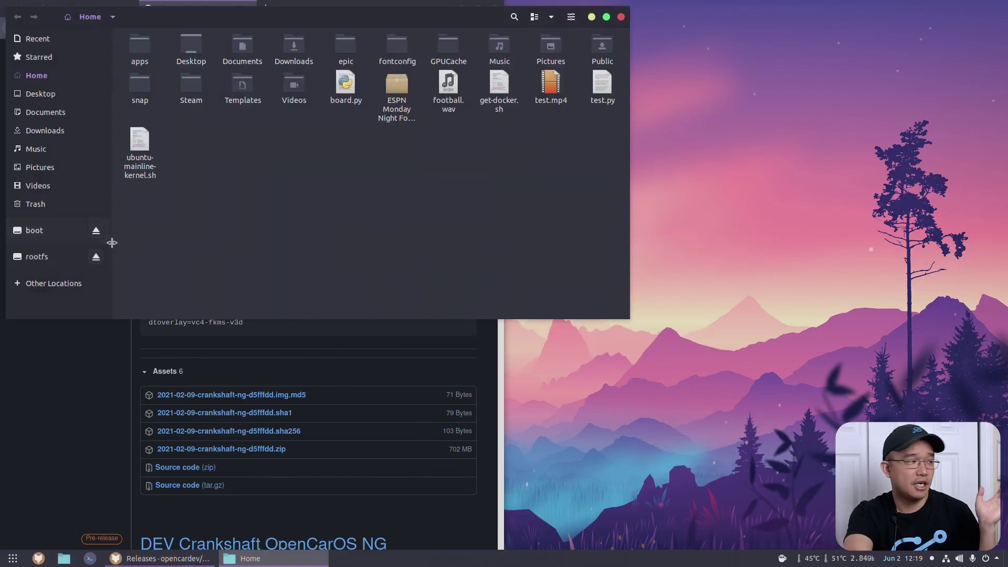
- Show the boot volume's contents and open its crankshaft folder
left_click(62, 231)
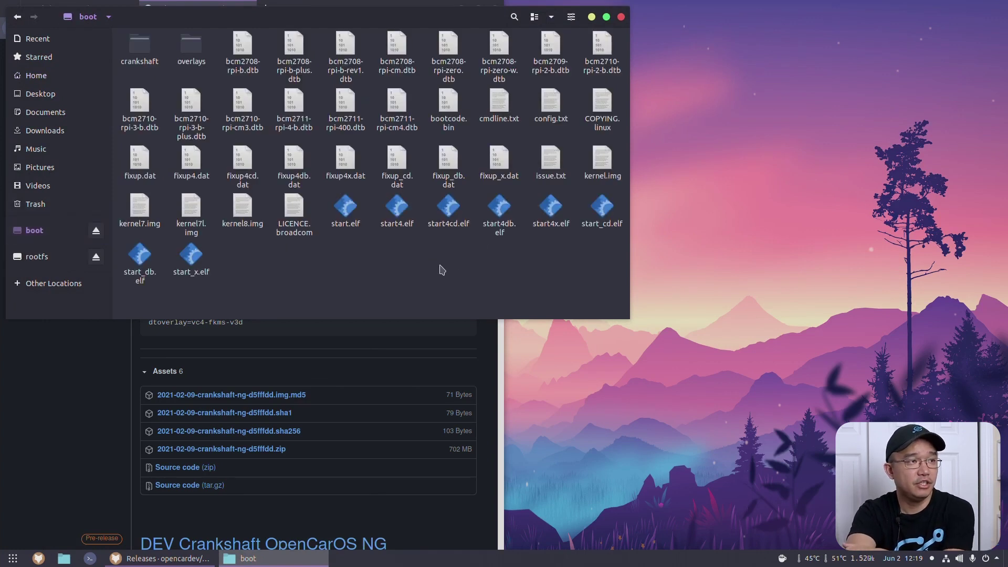
double_click(147, 50)
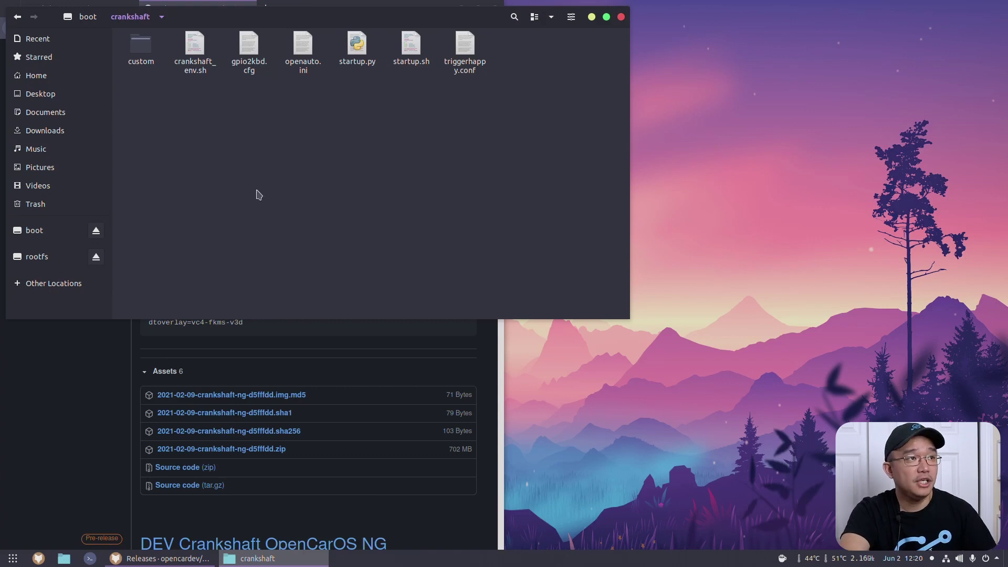
- Read crankshaft_env.sh in Text Editor from top to bottom, then close it
right_click(189, 76)
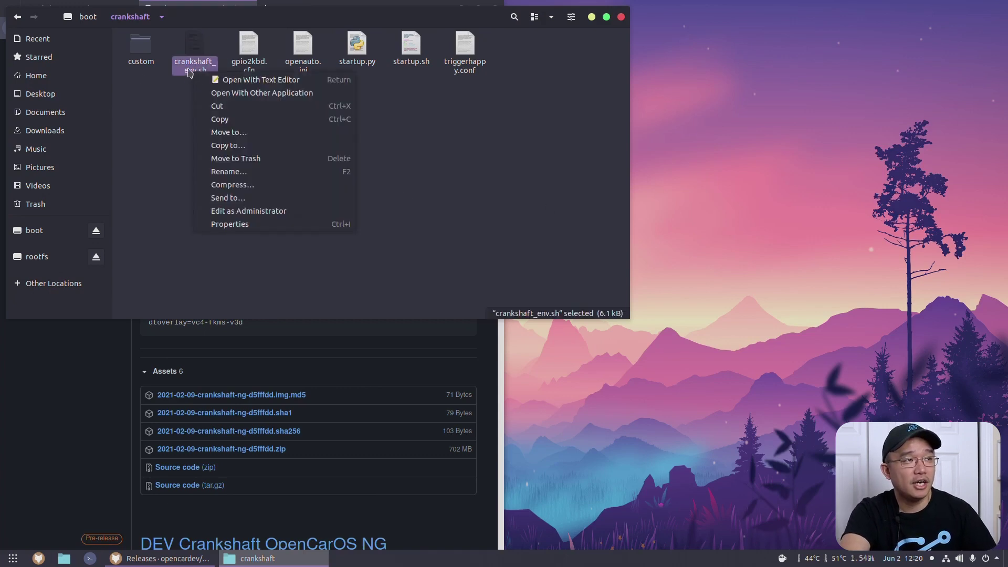
left_click(260, 80)
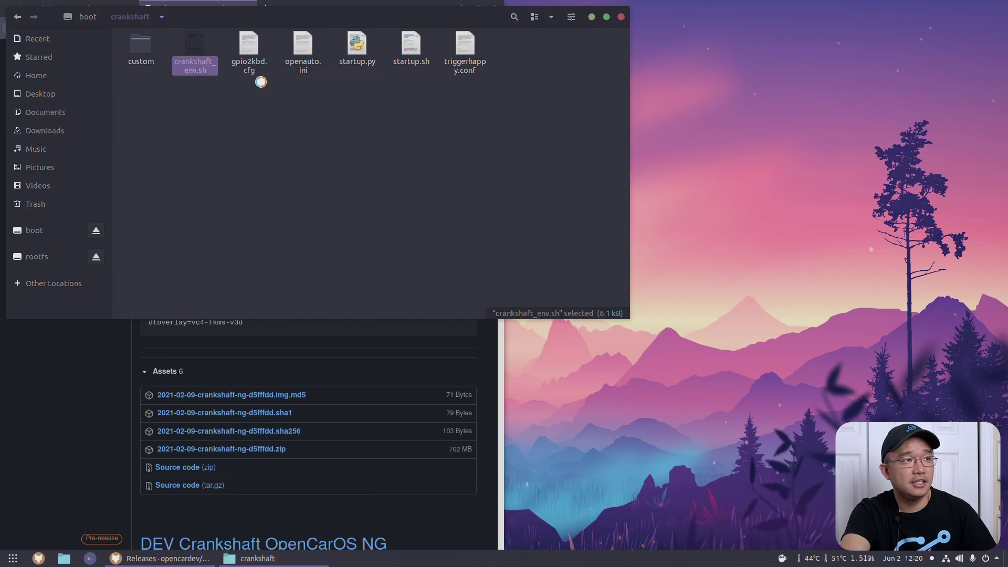
left_click_drag(342, 38, 631, 40)
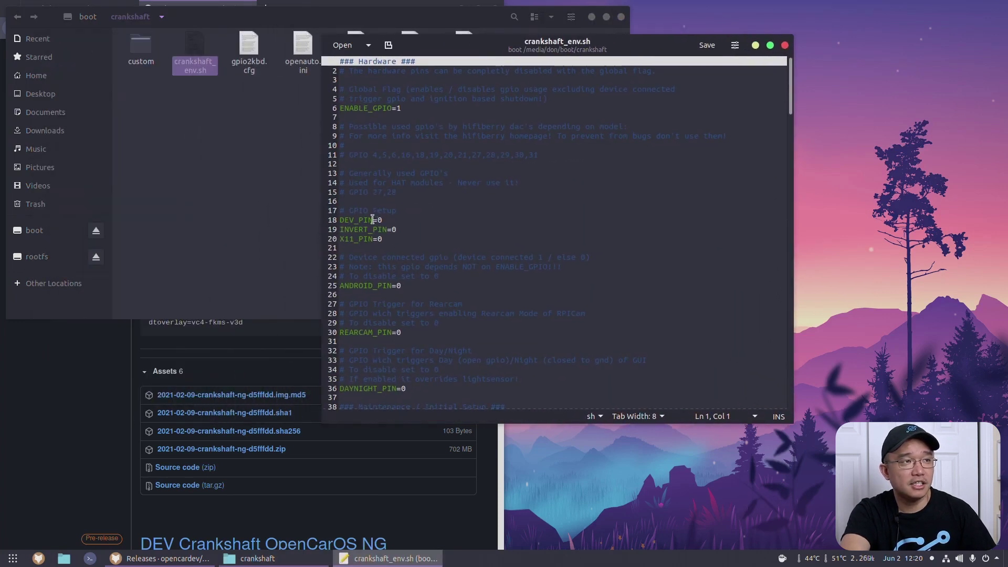
scroll(419, 228, "down", 4)
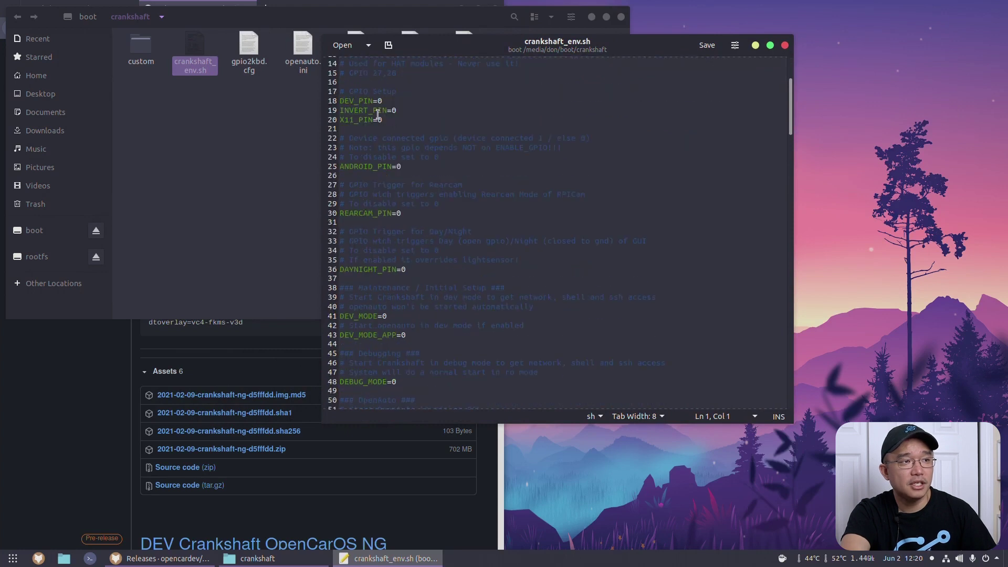
scroll(387, 316, "down", 15)
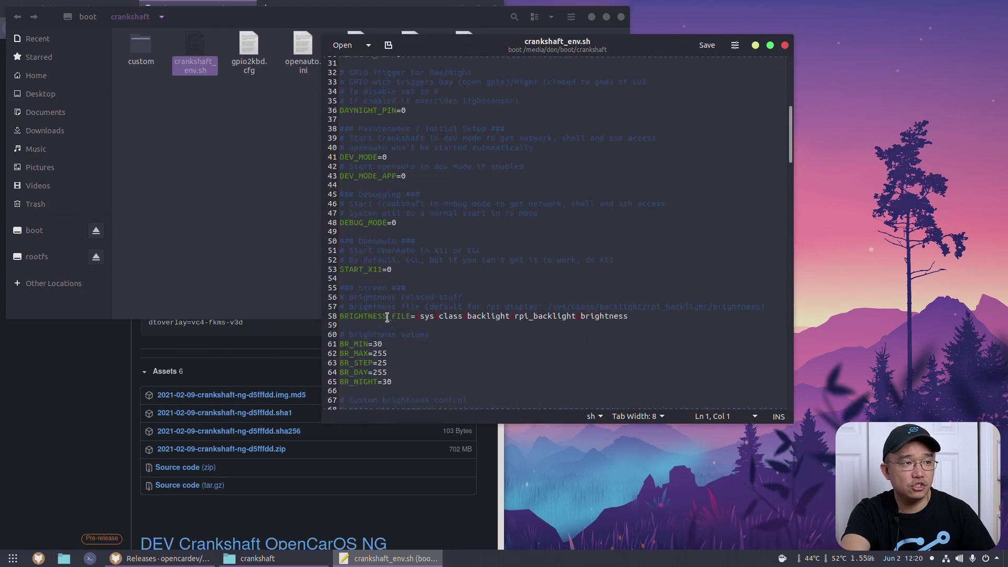
scroll(387, 317, "down", 6)
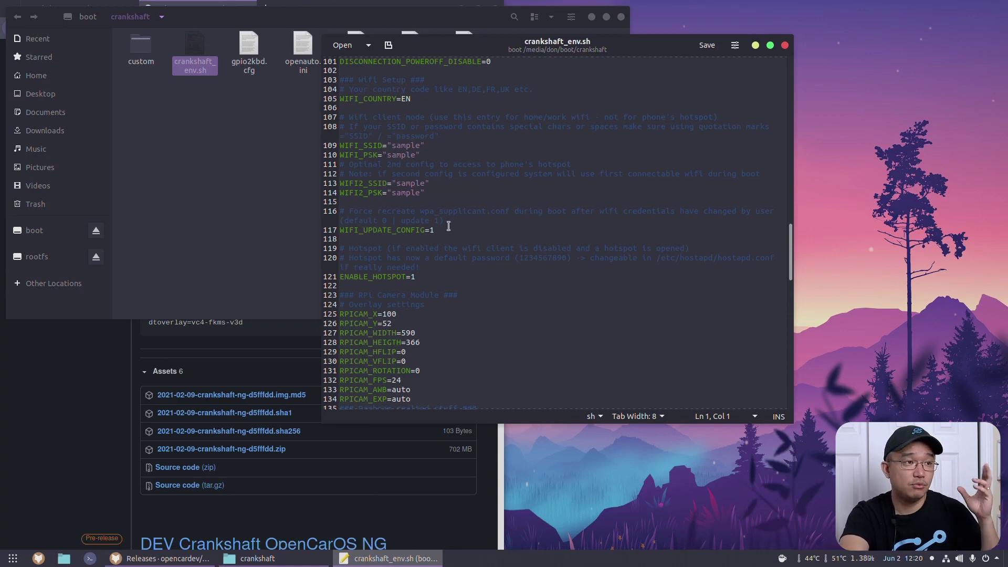
scroll(448, 226, "down", 10)
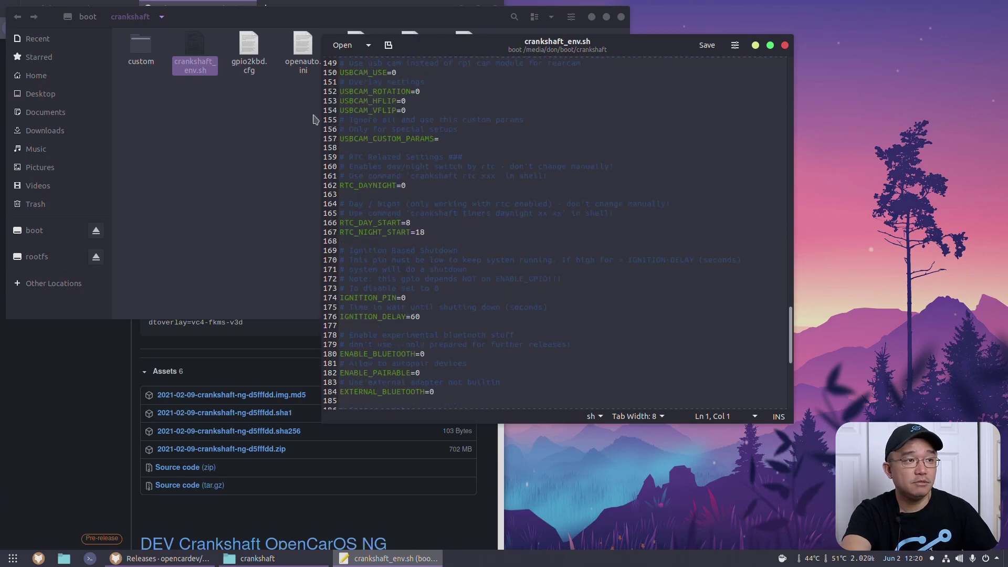
scroll(312, 189, "down", 4)
scroll(396, 386, "down", 3)
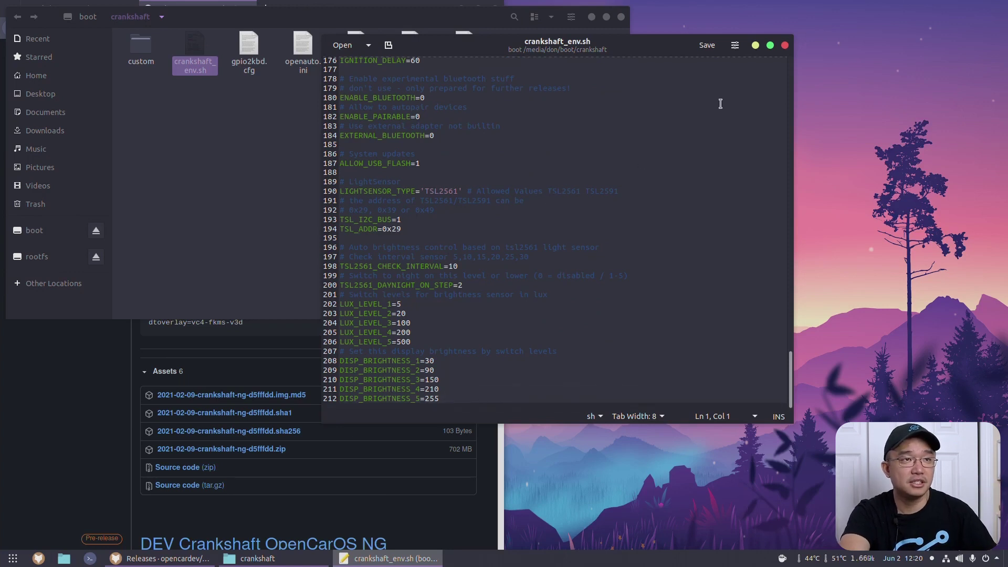
left_click(785, 46)
- Open gpio2kbd.cfg, review the VOLUMEDOWN 12 and VOLUMEUP 13 pin mappings, then close it
double_click(249, 50)
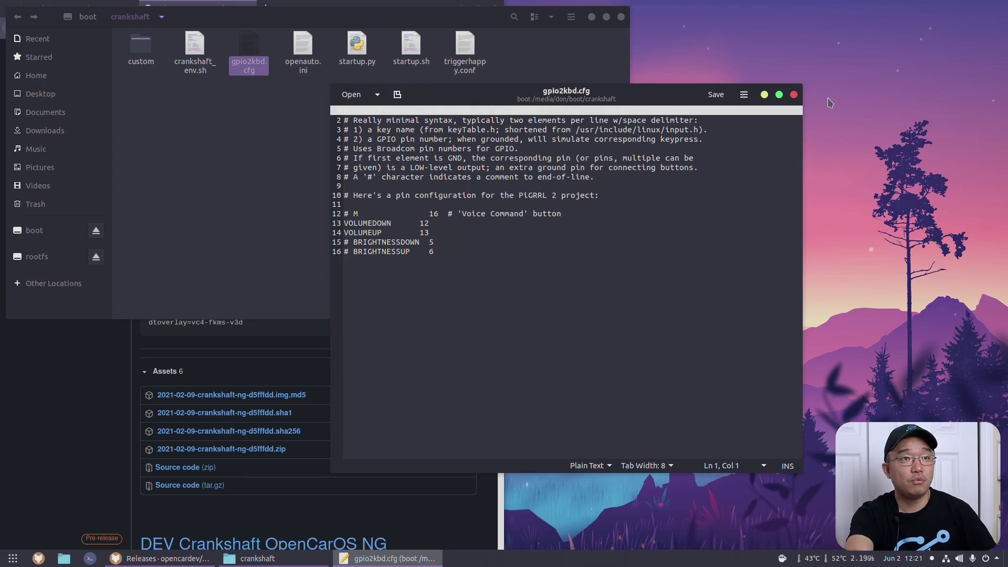
left_click(794, 95)
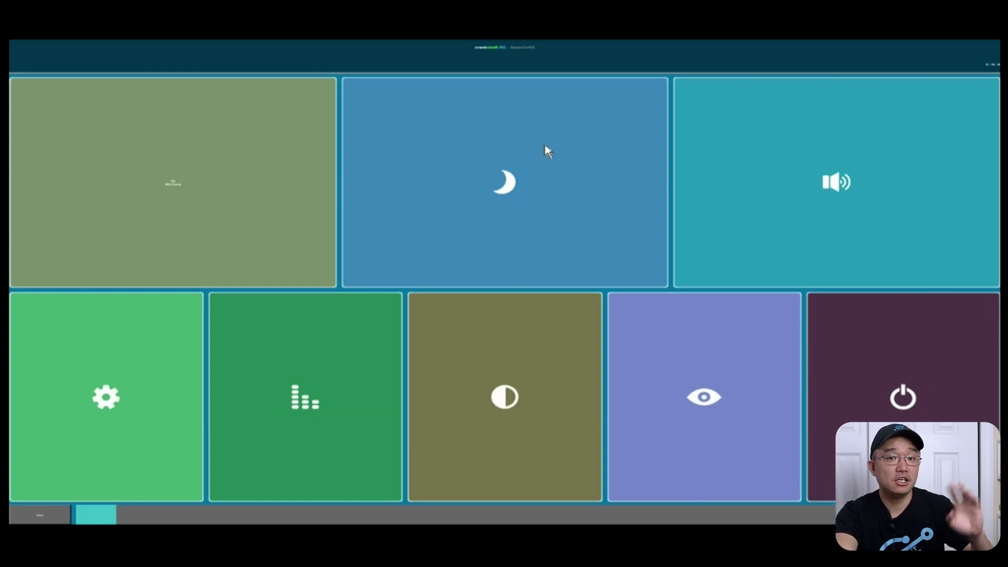
- Toggle the dashboard to the day theme and back to night, then open and save Settings
left_click(541, 158)
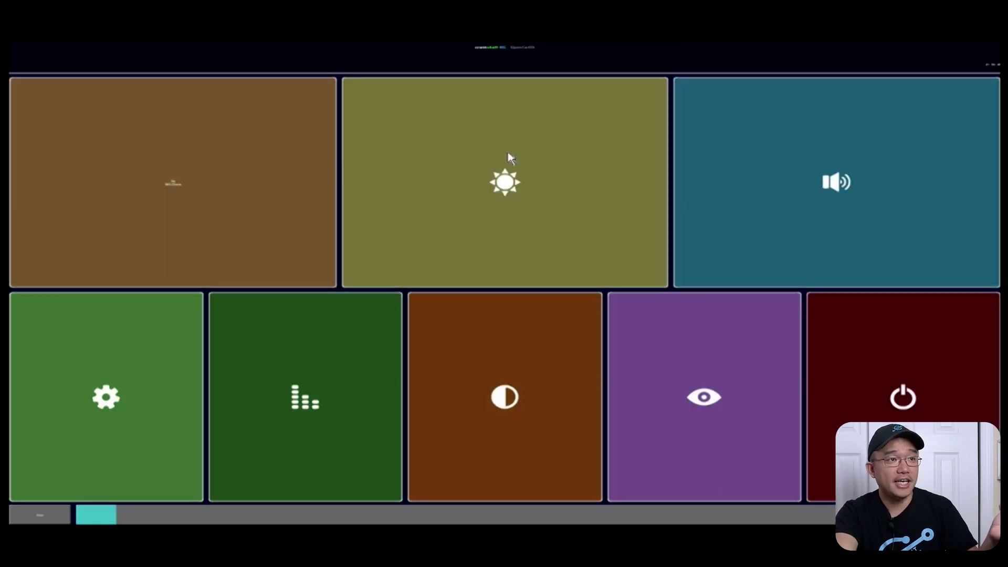
left_click(540, 164)
left_click(126, 405)
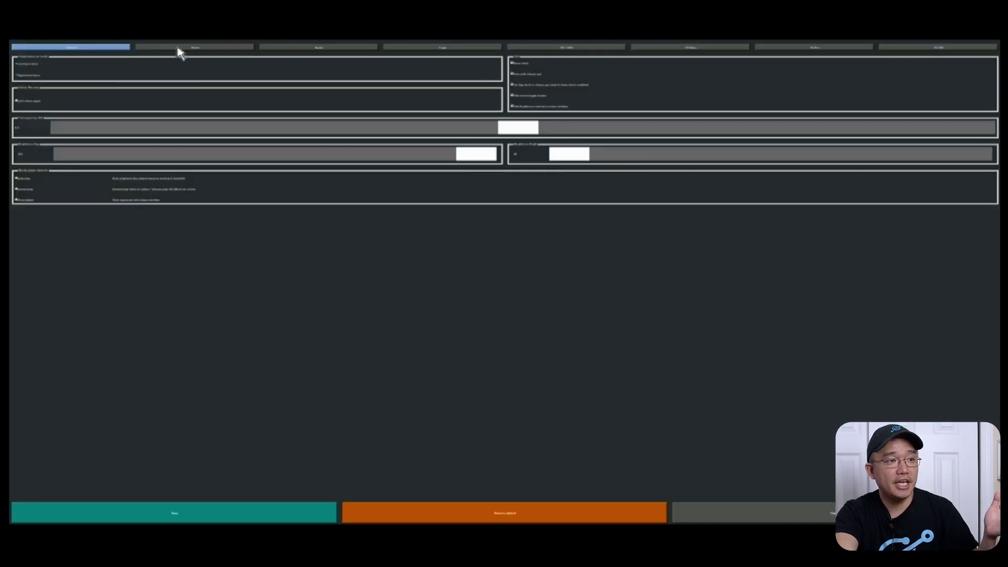
left_click(193, 517)
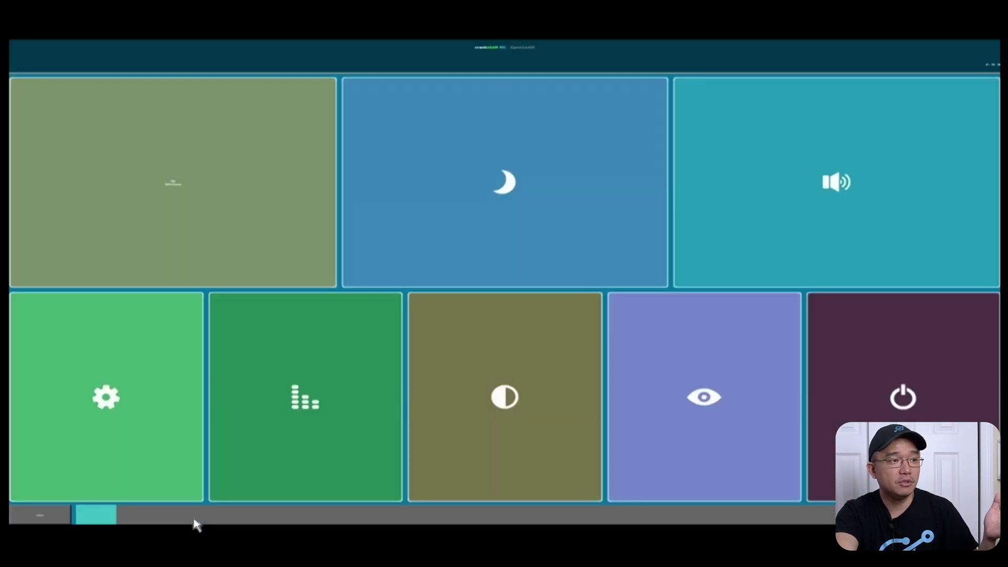
- Open and exit the audio equalizer, then switch to the landscape home screen
left_click(334, 362)
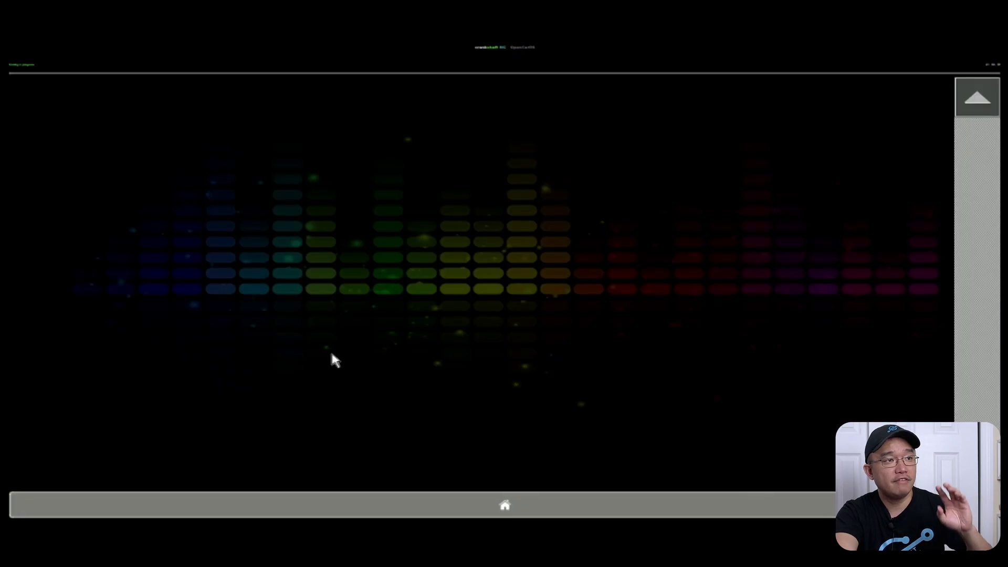
left_click(426, 513)
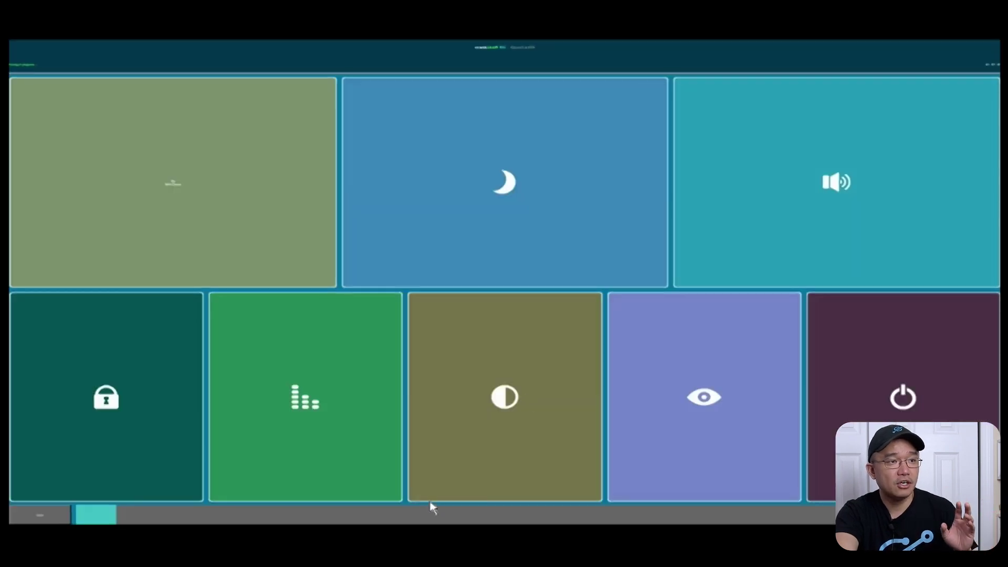
left_click(715, 399)
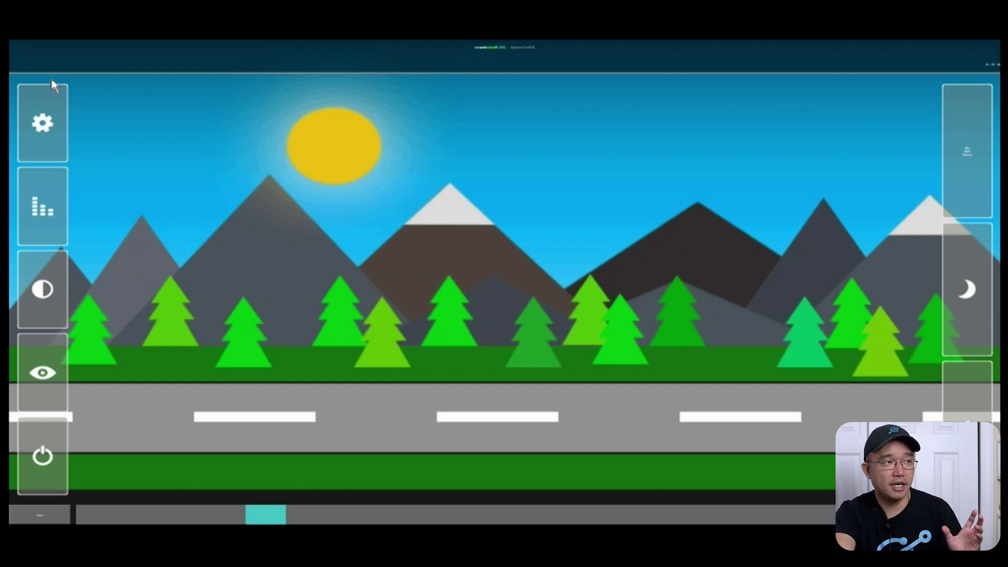
- Open the gear settings page, leave it, and return to the coloured tile dashboard
left_click(44, 112)
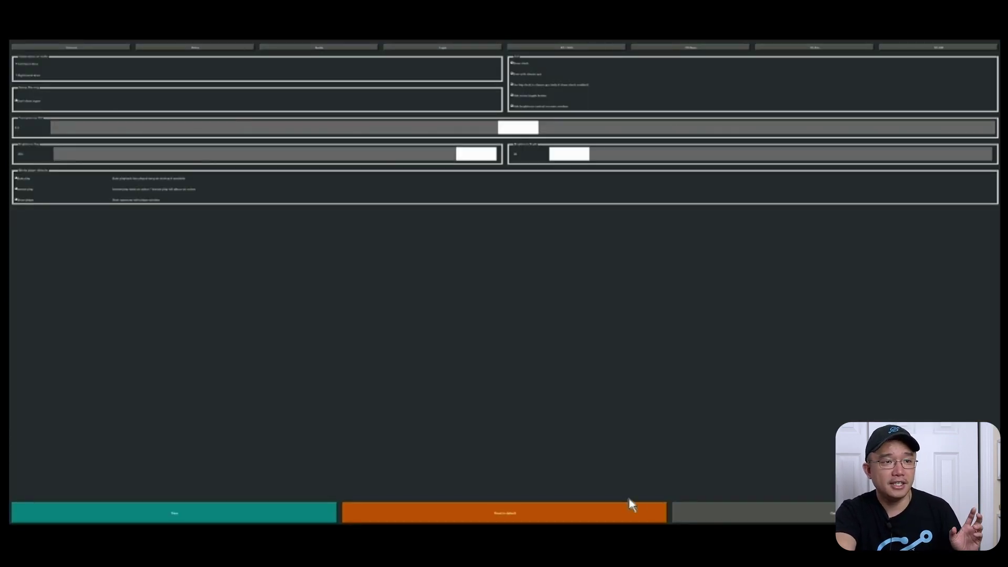
left_click(807, 520)
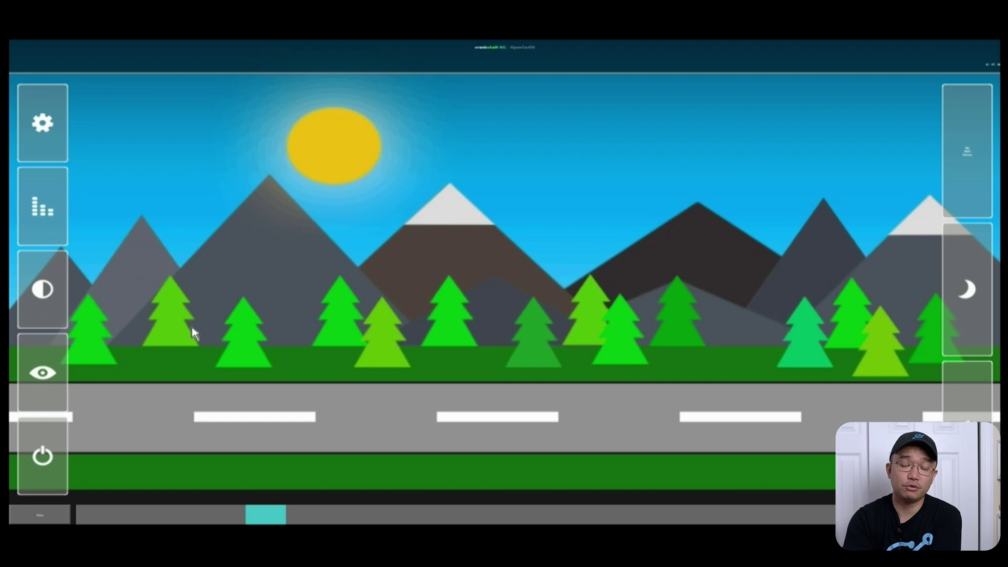
left_click(701, 202)
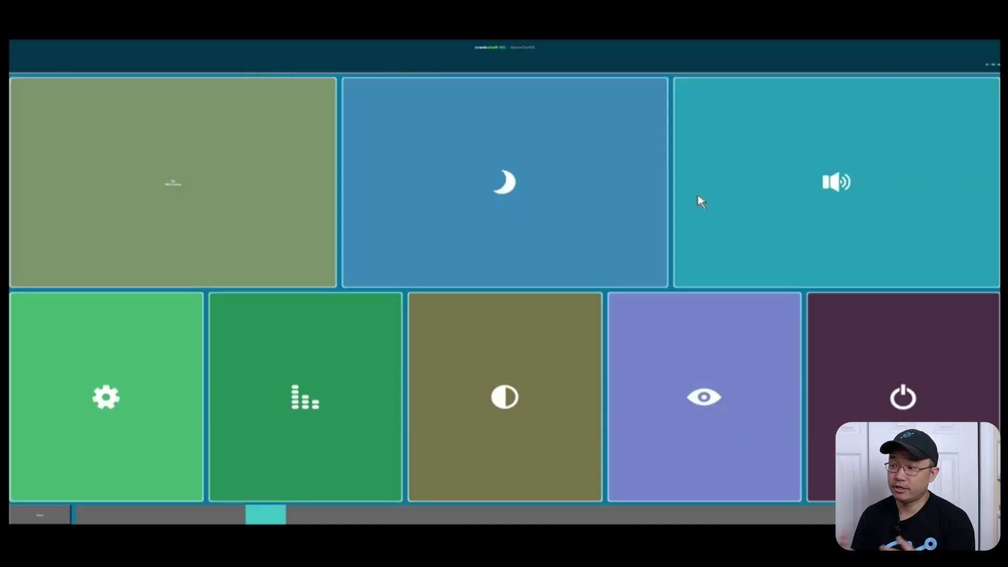